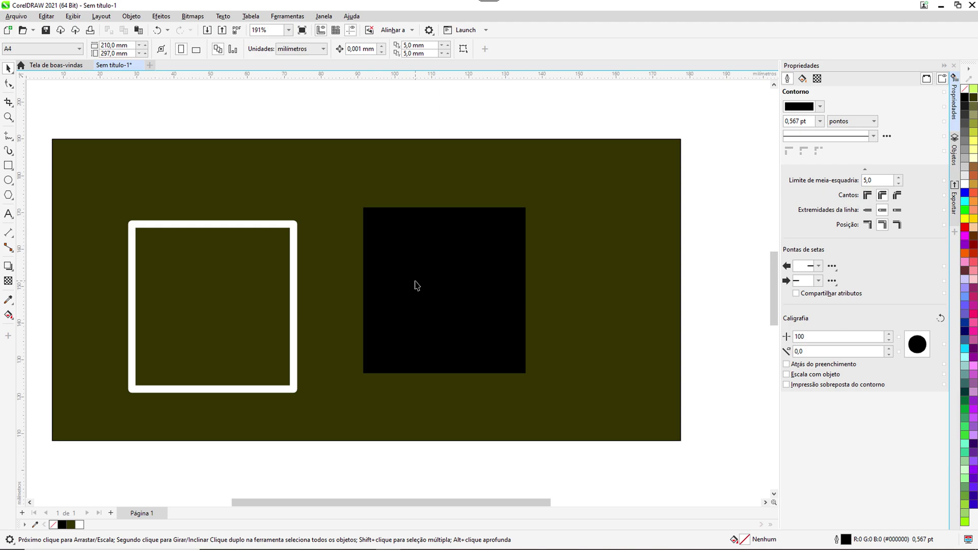
# Move the black square to about X 111, Y 151 mm and the white-outlined square to about X 60, Y 158 mm.
pyautogui.moveTo(417, 285); pyautogui.dragTo(416, 259)
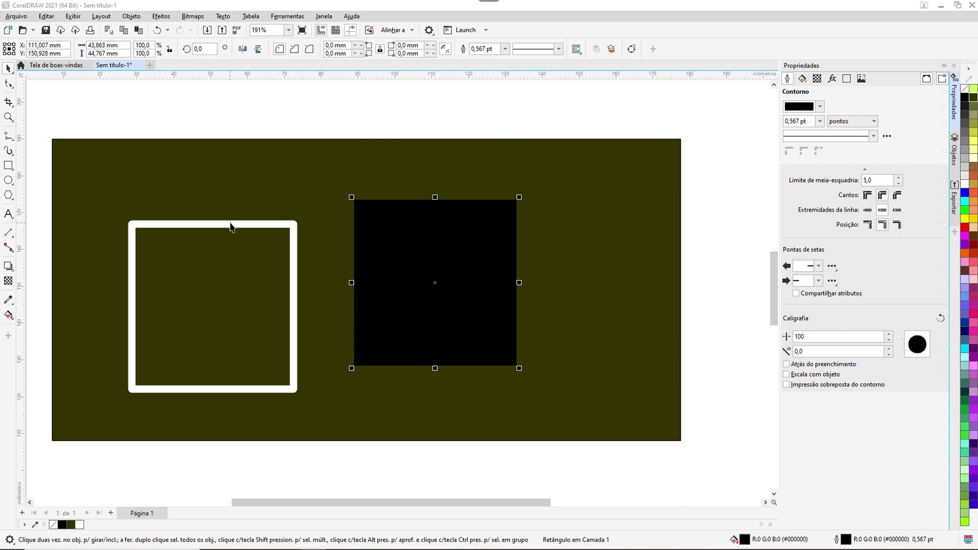
pyautogui.click(248, 224)
pyautogui.click(212, 126)
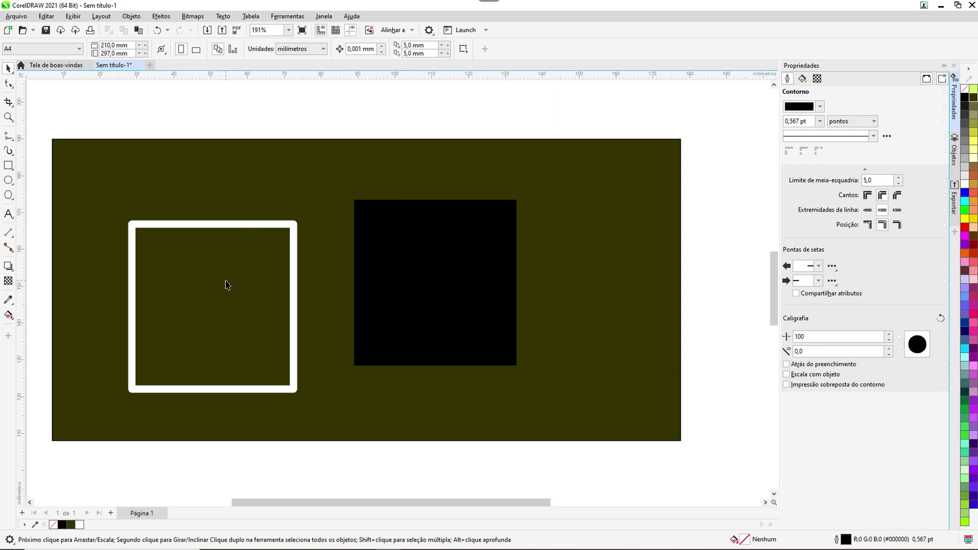
pyautogui.moveTo(258, 221); pyautogui.dragTo(294, 172)
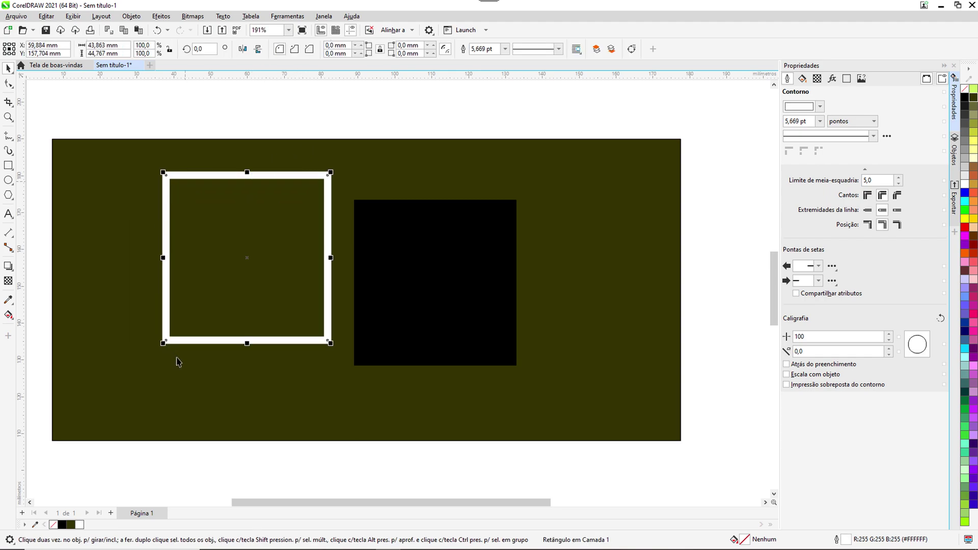
pyautogui.click(288, 124)
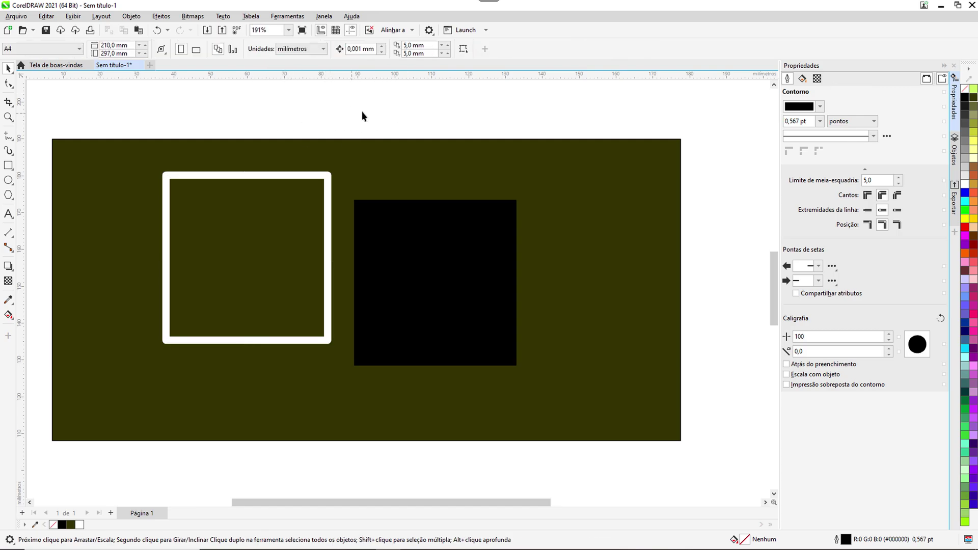
# Toggle treating all objects as filled, and move the white-outlined square lower within the dark olive rectangle.
pyautogui.click(464, 51)
pyautogui.click(266, 179)
pyautogui.moveTo(261, 232); pyautogui.dragTo(257, 275)
pyautogui.moveTo(223, 314); pyautogui.dragTo(165, 358)
pyautogui.moveTo(208, 296); pyautogui.dragTo(252, 237)
pyautogui.moveTo(241, 292); pyautogui.dragTo(203, 326)
pyautogui.moveTo(224, 289); pyautogui.dragTo(263, 319)
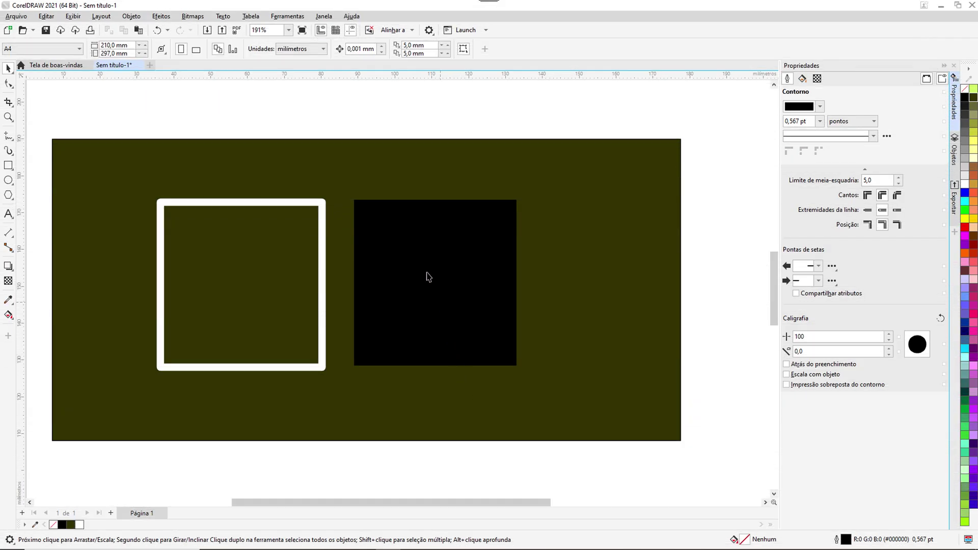
# Move the black square close beside the white-outlined square, to about X 104, Y 157 mm, and deselect it.
pyautogui.click(433, 267)
pyautogui.moveTo(478, 301); pyautogui.dragTo(445, 269)
pyautogui.click(302, 204)
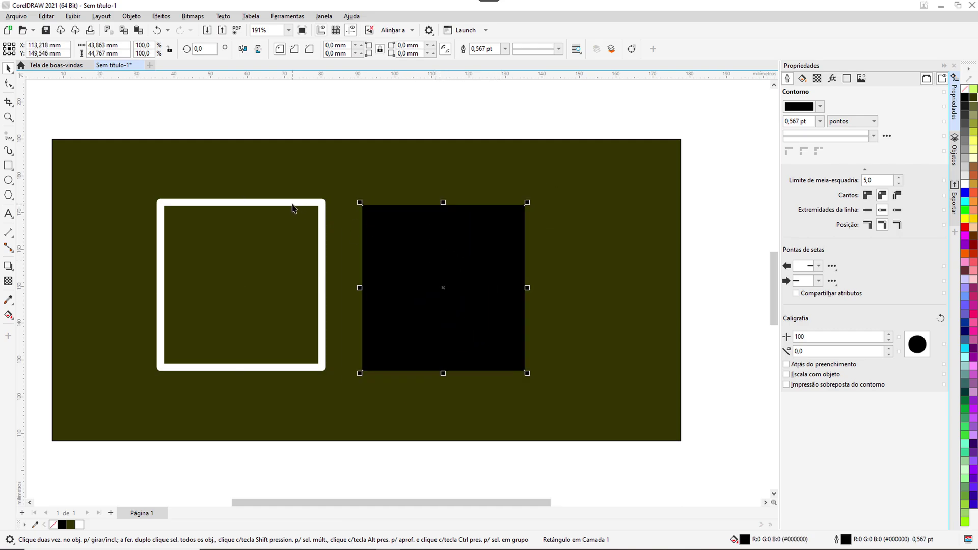
pyautogui.click(440, 244)
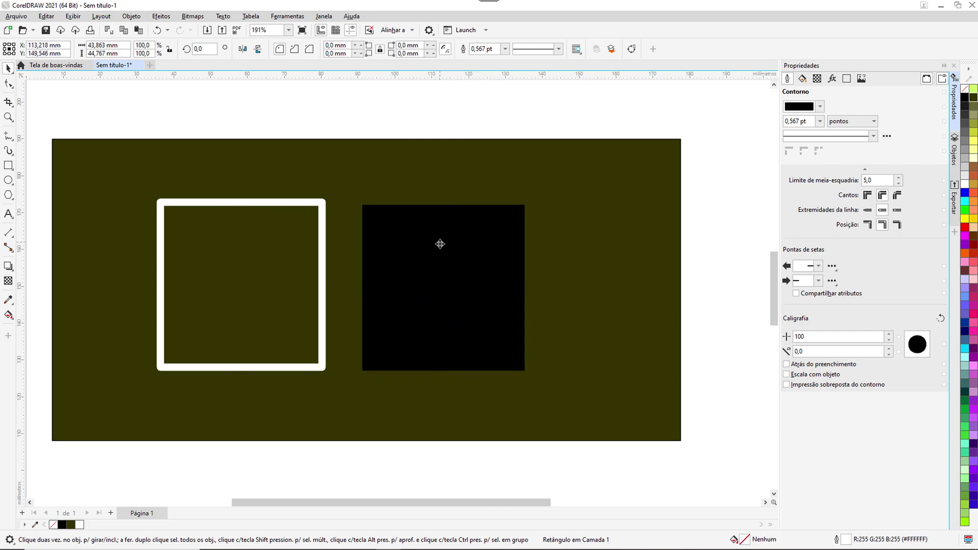
pyautogui.click(433, 302)
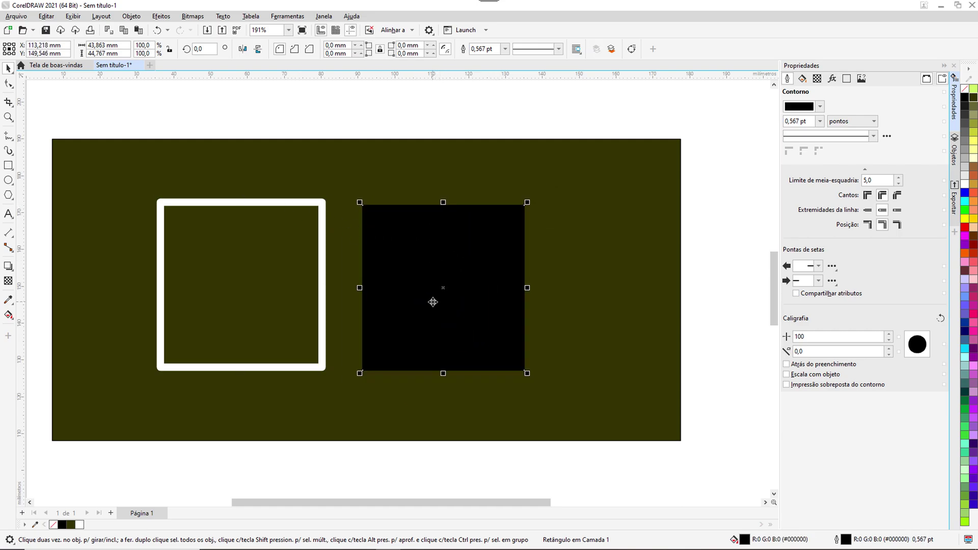
pyautogui.moveTo(435, 283); pyautogui.dragTo(406, 253)
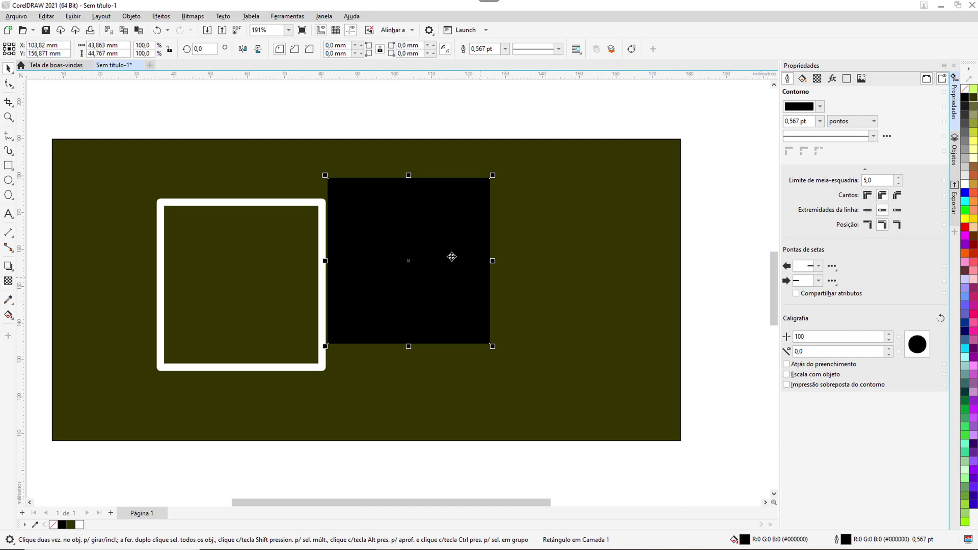
pyautogui.click(382, 135)
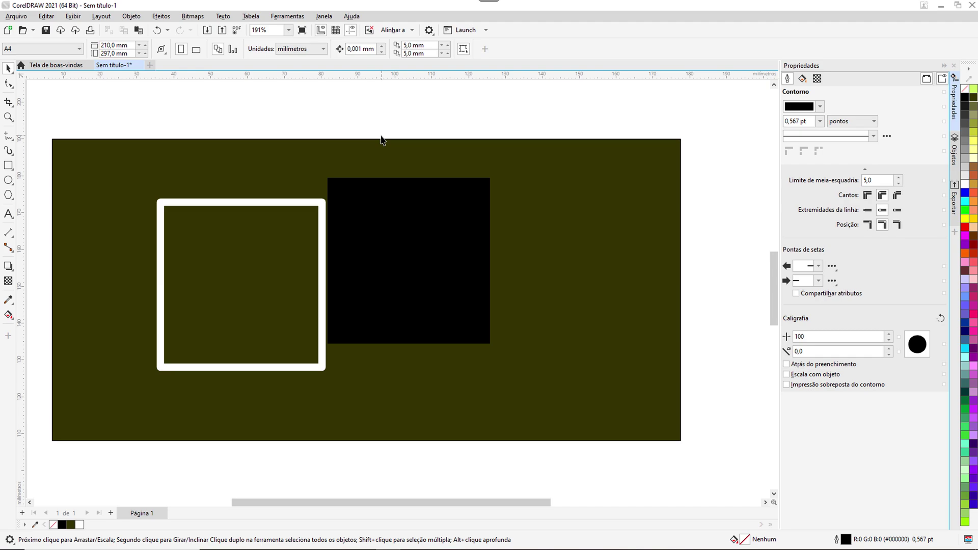
# Set the document's nudge distance to 0,01 mm.
pyautogui.press('Tab')
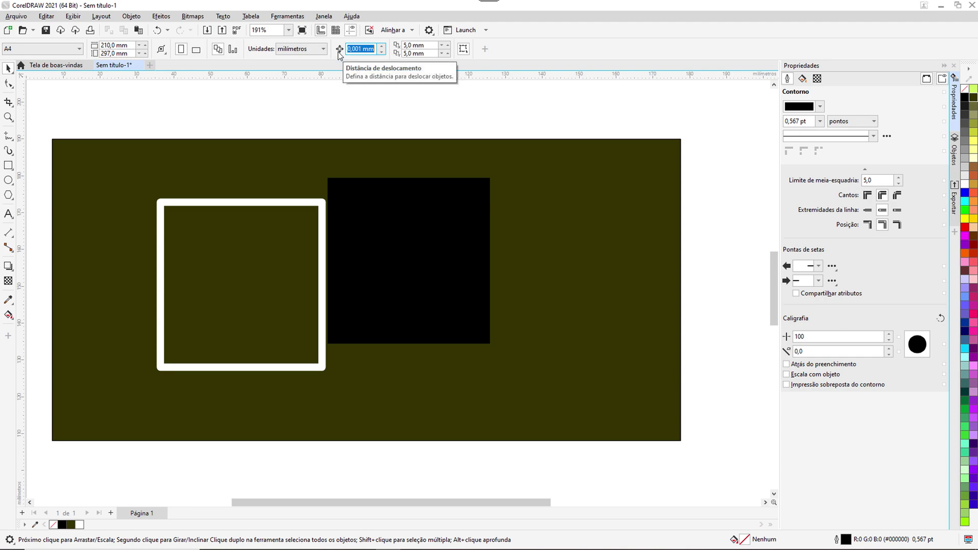
pyautogui.click(357, 49)
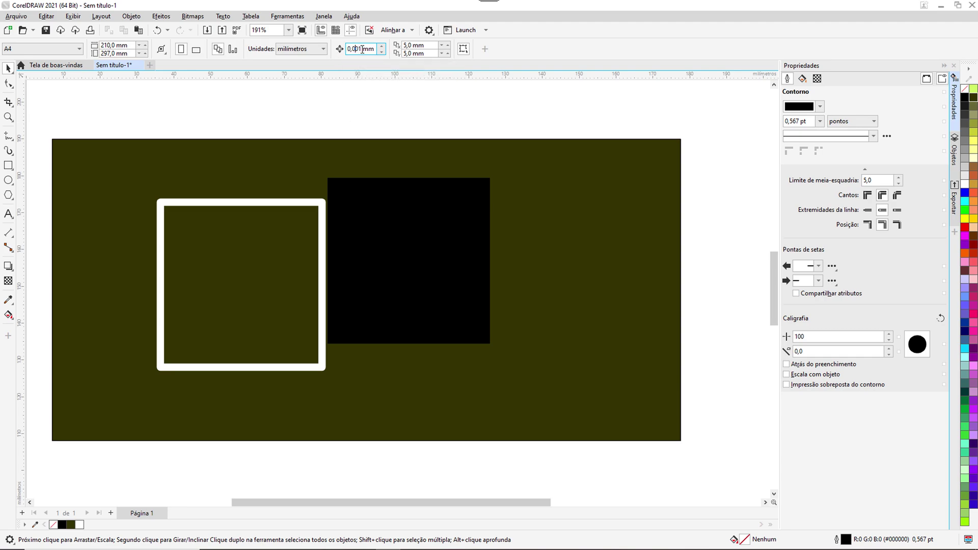
pyautogui.moveTo(358, 49); pyautogui.dragTo(398, 51)
pyautogui.press('BackSpace')
pyautogui.write('1')
pyautogui.press('Return')
# Move the black square away from the white-outlined square, leaving a clear gap between them, and deselect it.
pyautogui.moveTo(375, 209); pyautogui.dragTo(402, 207)
pyautogui.moveTo(437, 245)
pyautogui.mouseDown()
pyautogui.moveTo(440, 255)
pyautogui.moveTo(418, 248)
pyautogui.moveTo(462, 241)
pyautogui.moveTo(454, 237)
pyautogui.mouseUp()
pyautogui.click(425, 114)
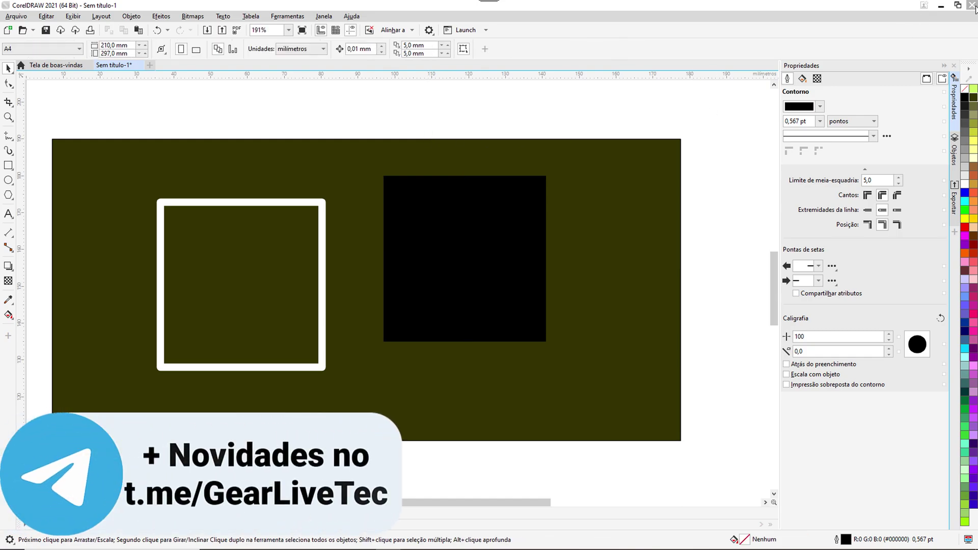
# Close CorelDRAW without saving the changes to Sem título-1.
pyautogui.click(973, 6)
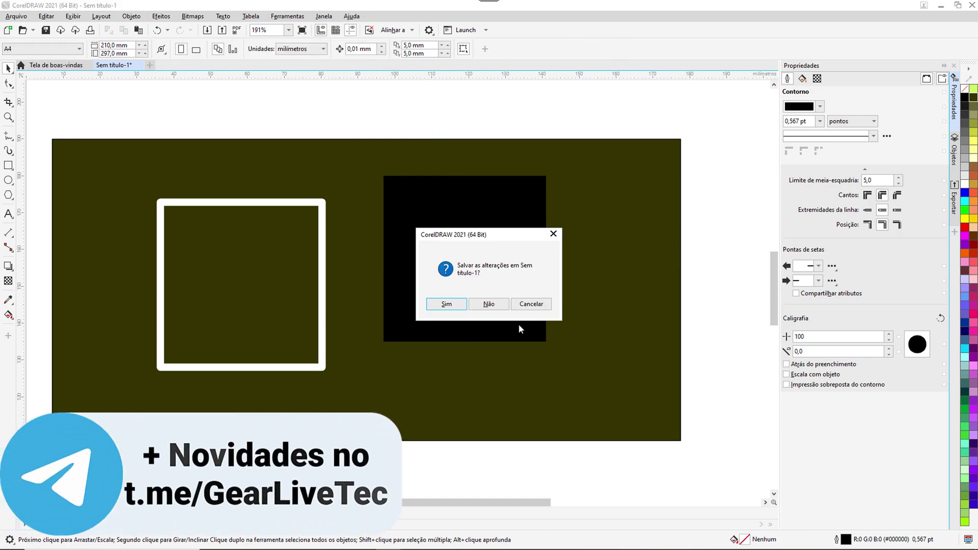
pyautogui.click(487, 304)
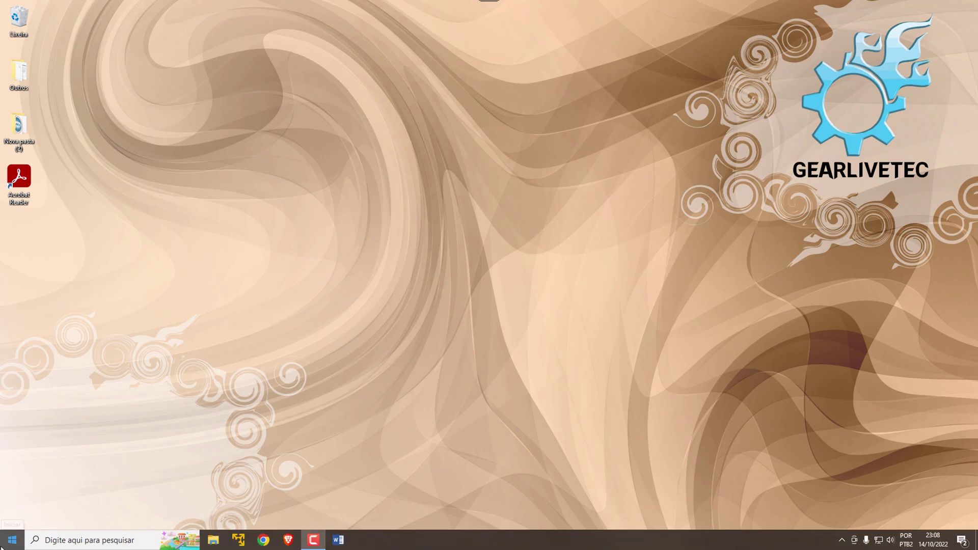
# Search Windows for %temp% and open the matching Temp folder in File Explorer.
pyautogui.click(1, 547)
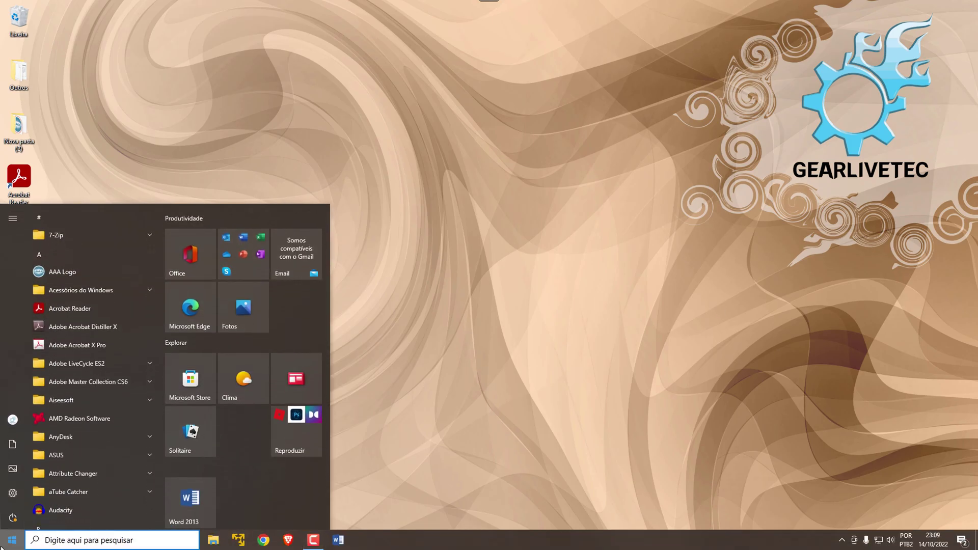
pyautogui.write('%')
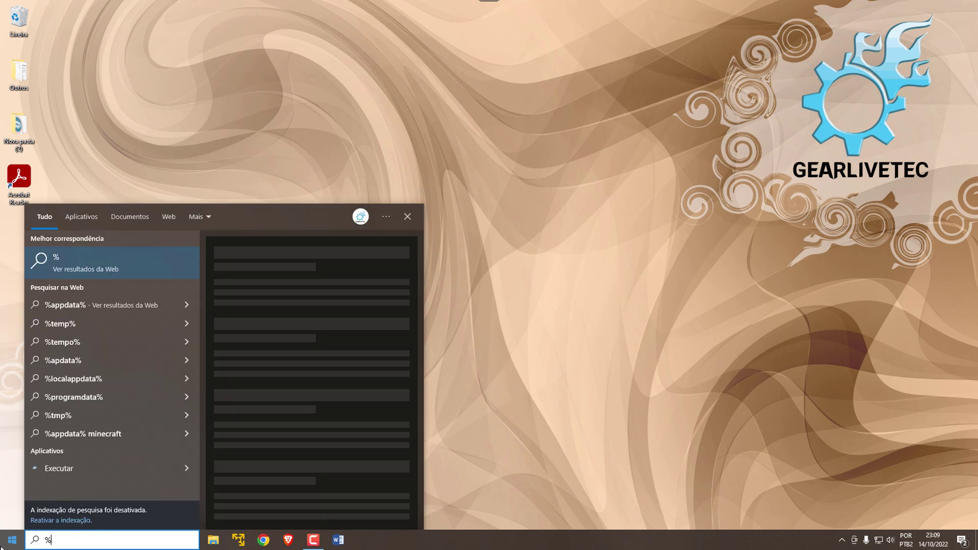
pyautogui.write('temp%')
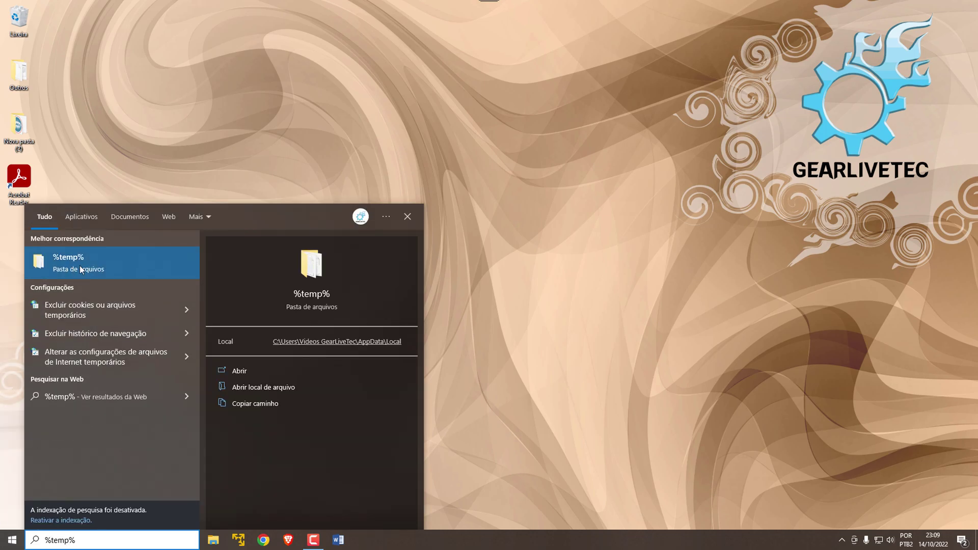
pyautogui.click(97, 264)
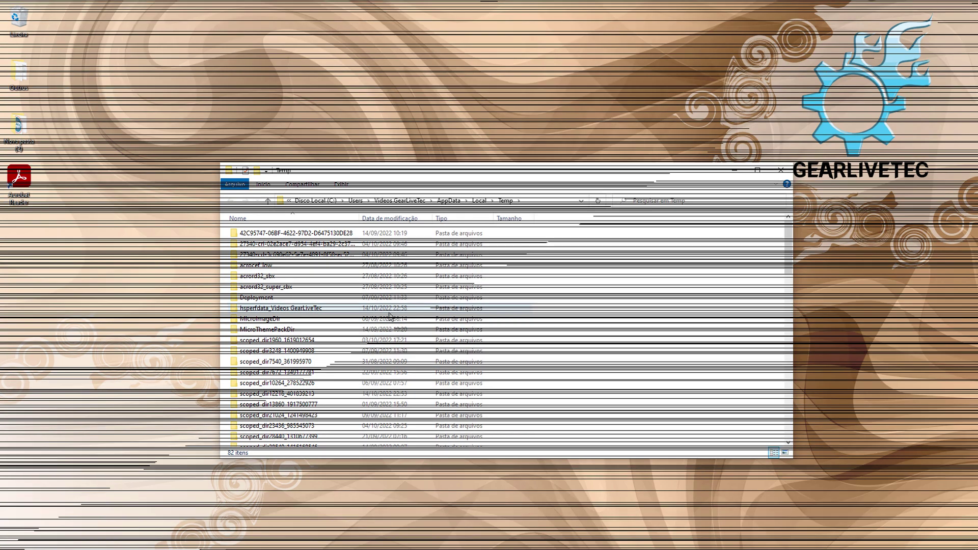
pyautogui.click(938, 512)
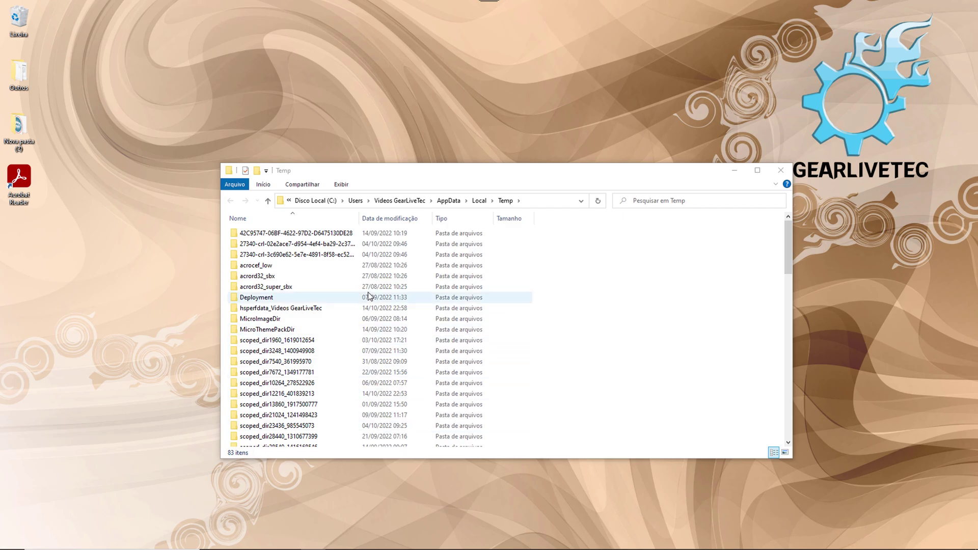
# Delete everything in the Temp folder, skipping files in use and applying the skip to all current items.
pyautogui.click(540, 202)
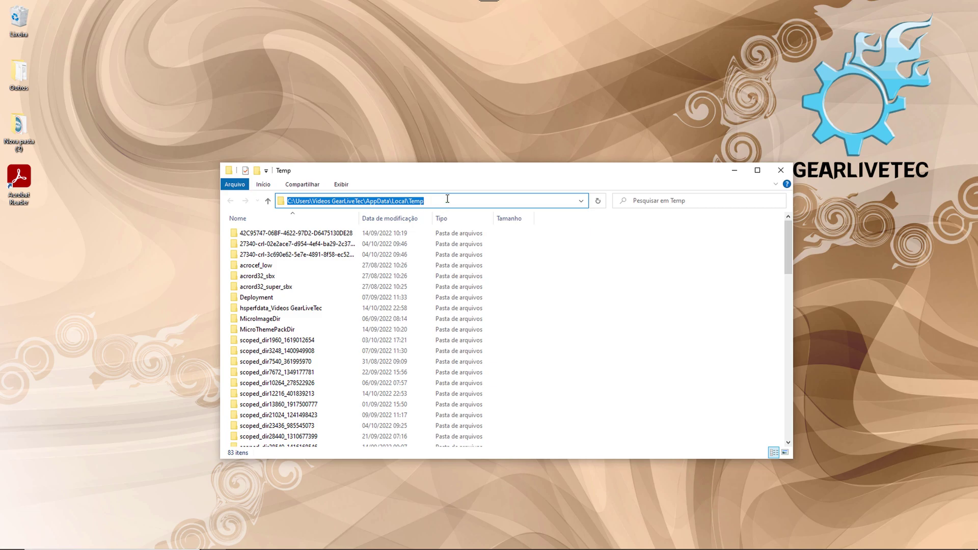
pyautogui.click(448, 277)
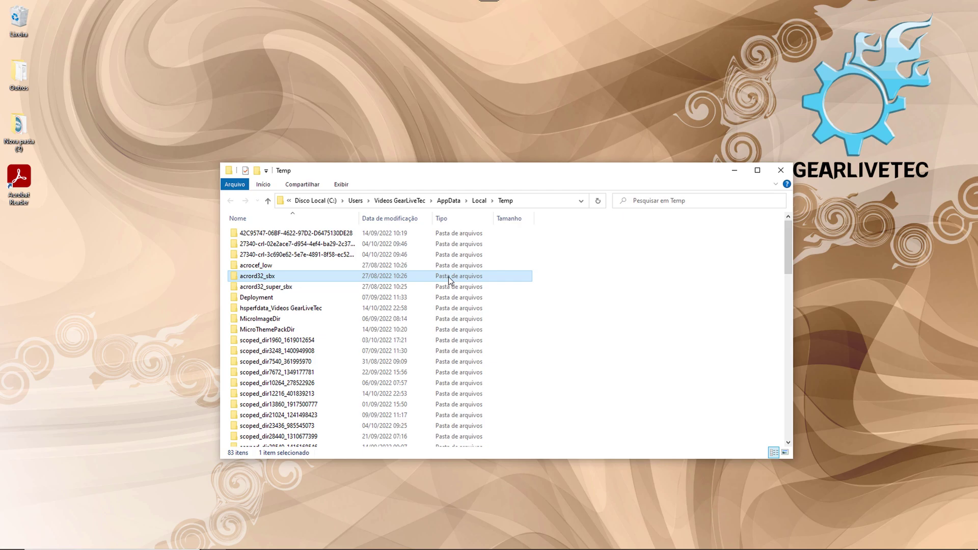
pyautogui.hotkey('ctrl', 'a')
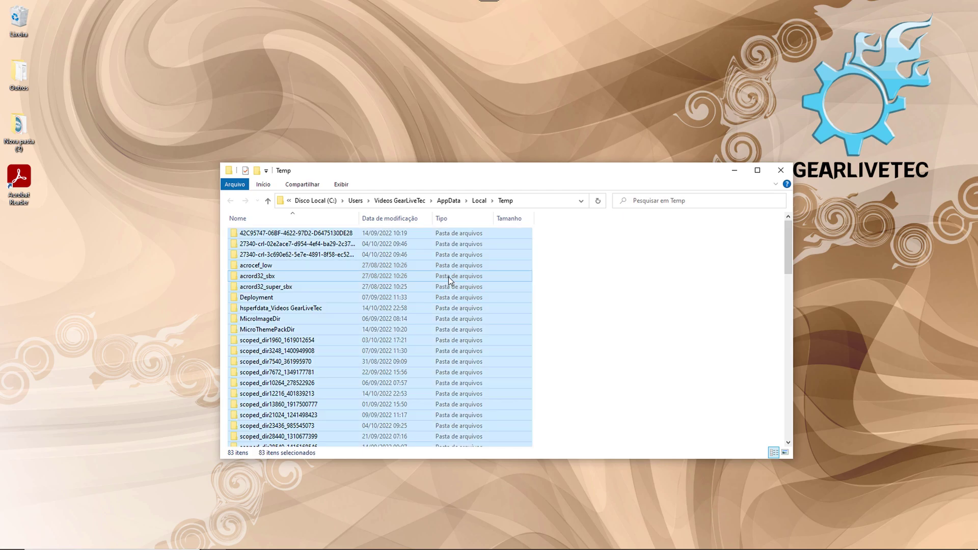
pyautogui.press('Delete')
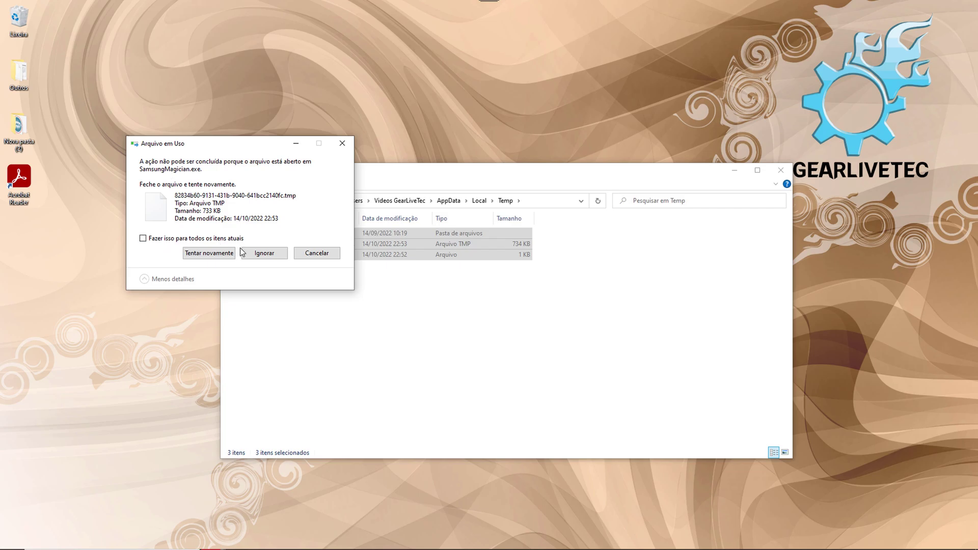
pyautogui.click(264, 252)
pyautogui.click(201, 240)
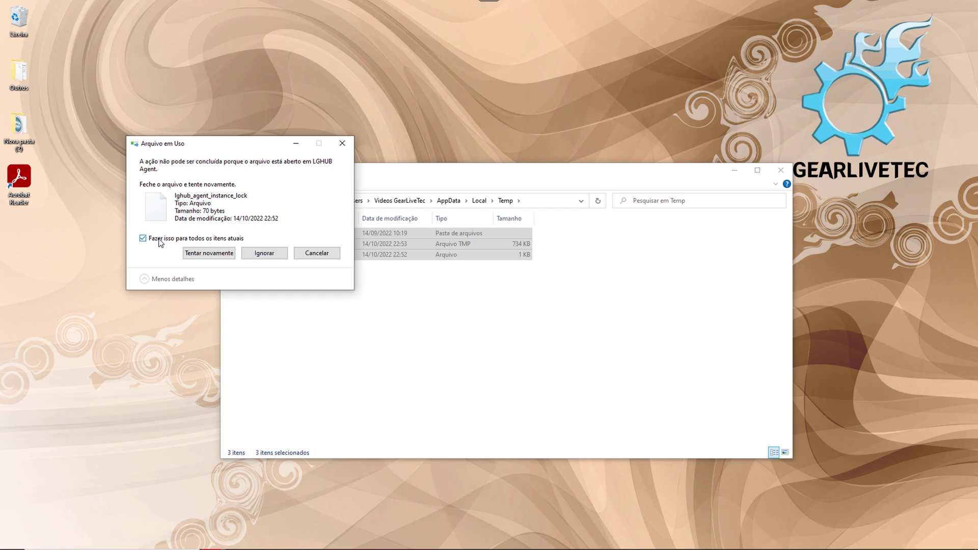
pyautogui.click(259, 253)
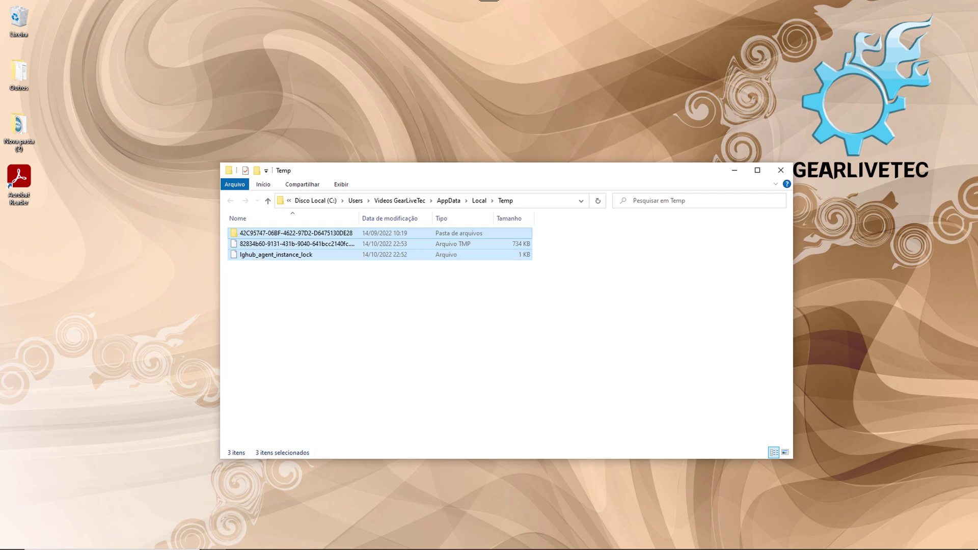
pyautogui.click(6, 544)
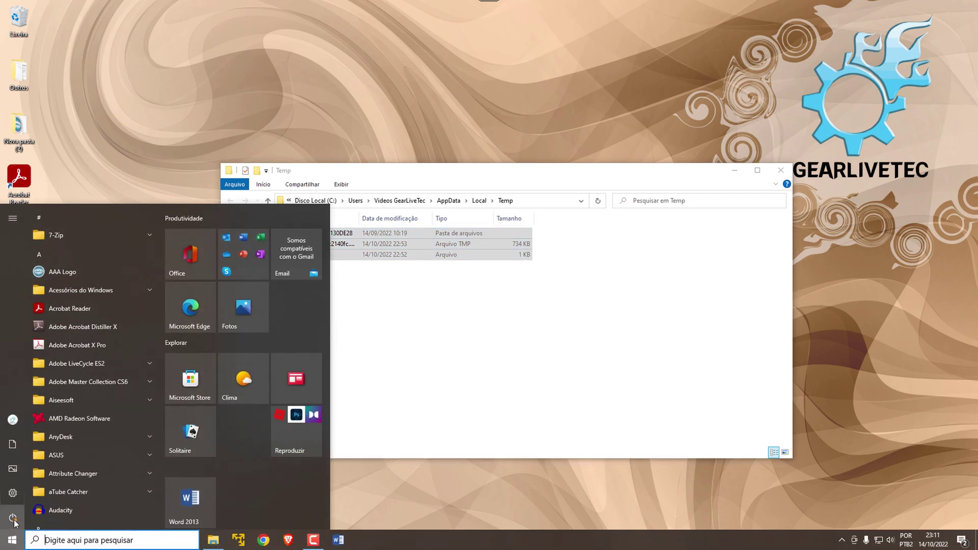
pyautogui.click(414, 490)
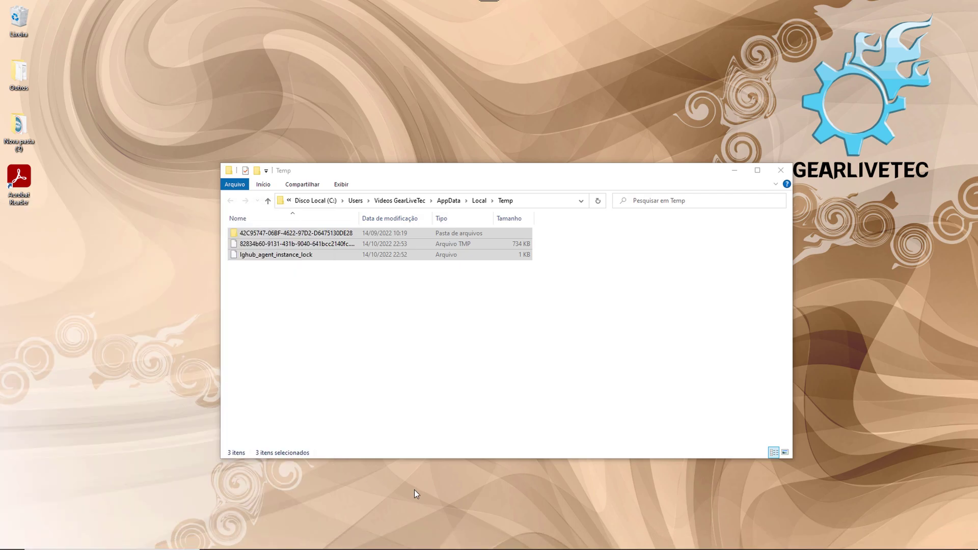